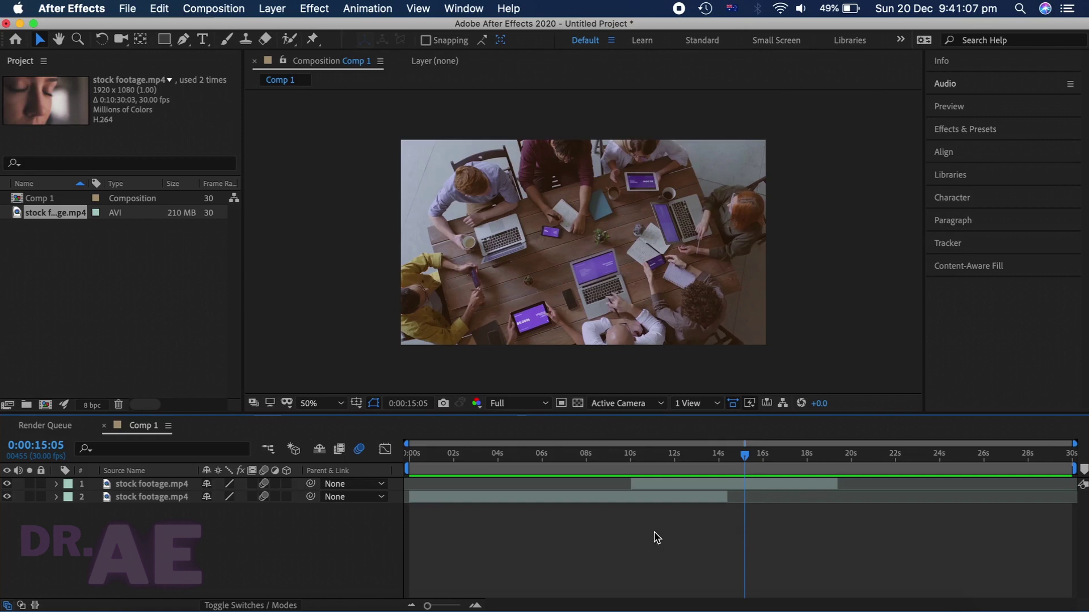
Scrub through Comp 1 to preview it, then add it to the Render Queue via File > Export
drag(412, 456, 838, 478)
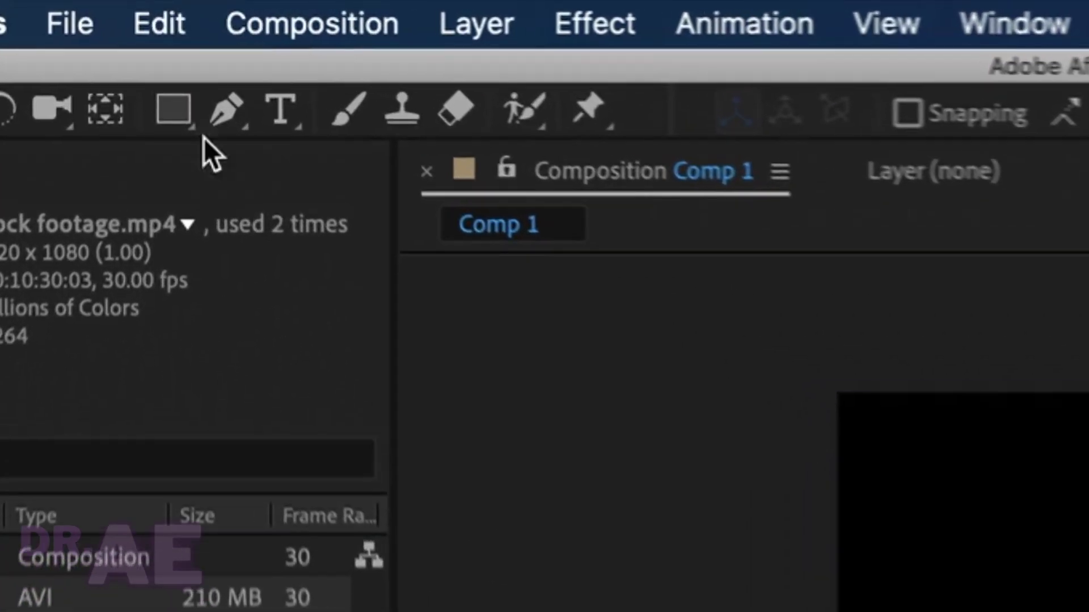
click(63, 24)
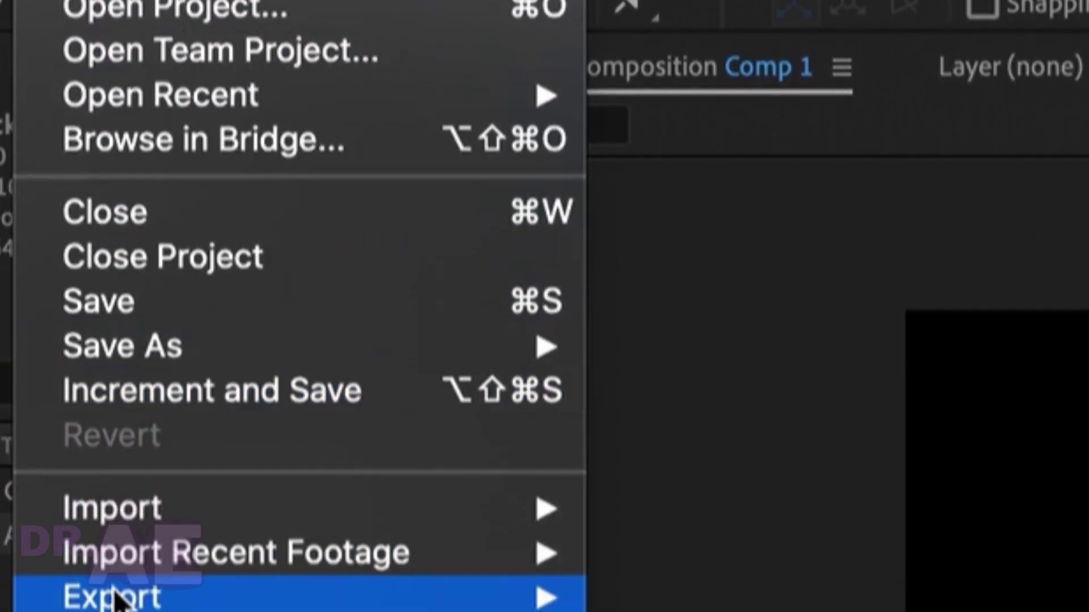
mouse_move(121, 477)
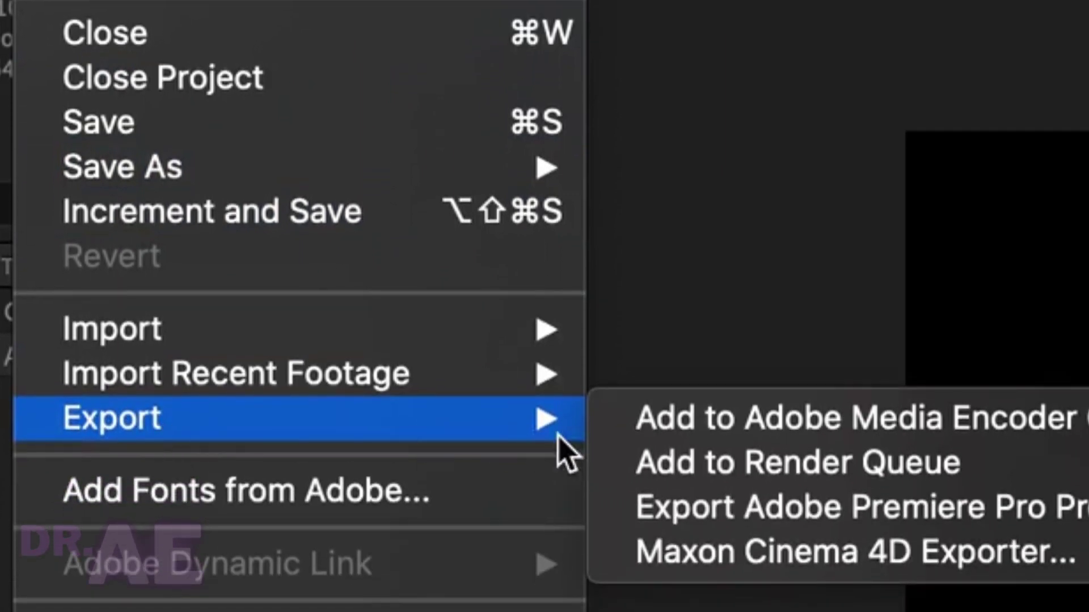
click(663, 468)
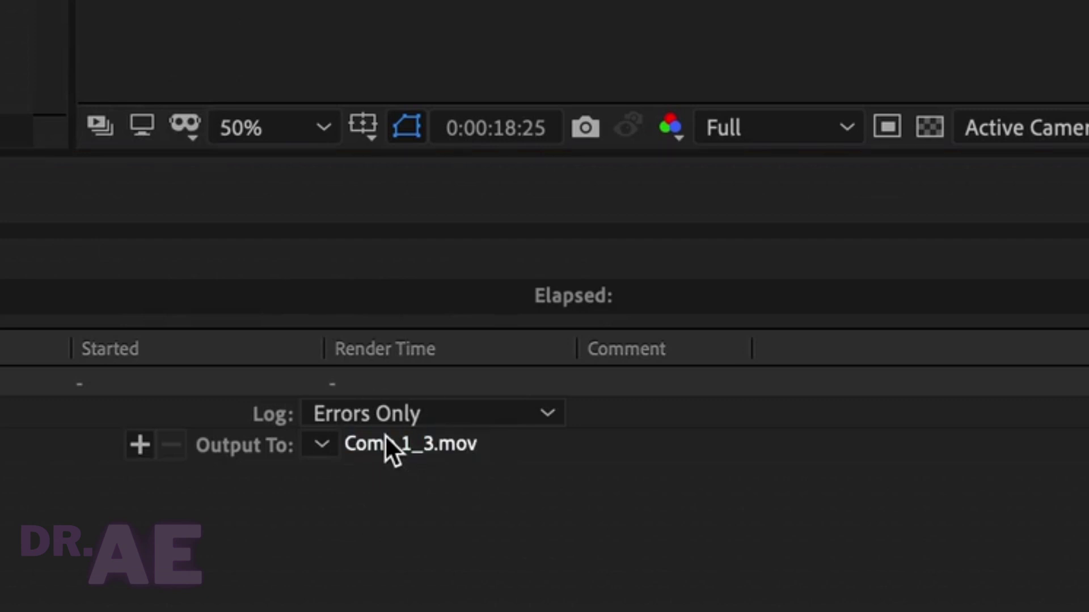
Output Comp 1 to Tutorial 1.mov in Downloads using the Apple ProRes 422 codec, and render it
click(385, 438)
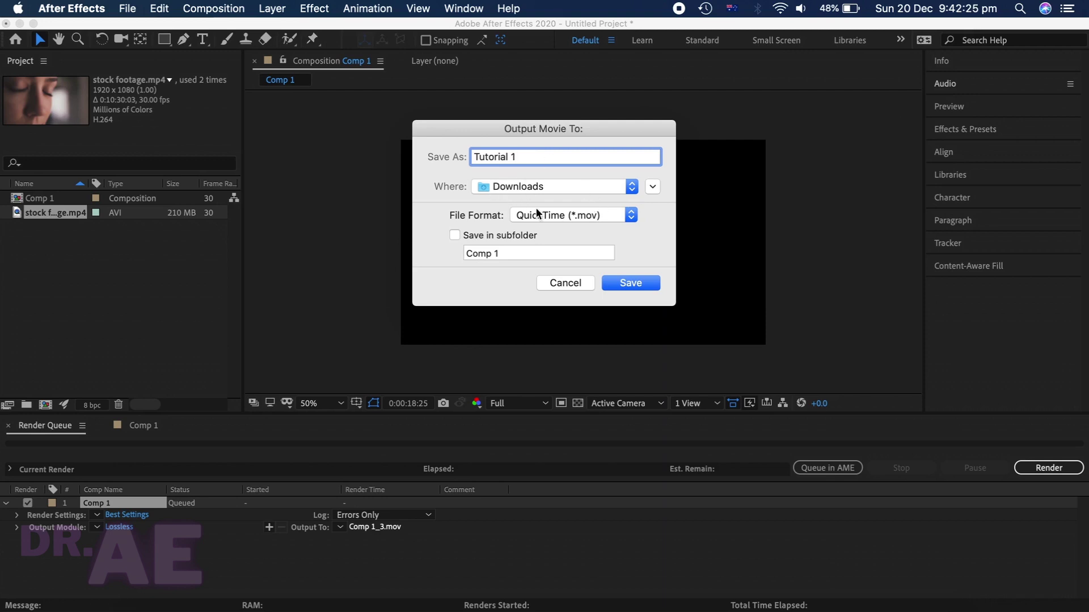
click(628, 283)
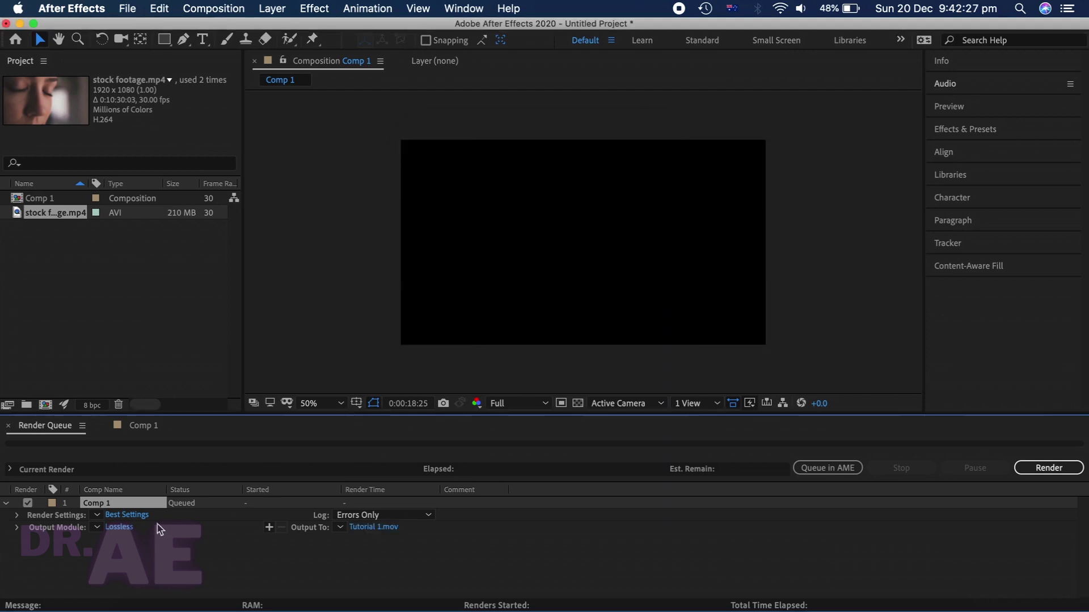
click(119, 527)
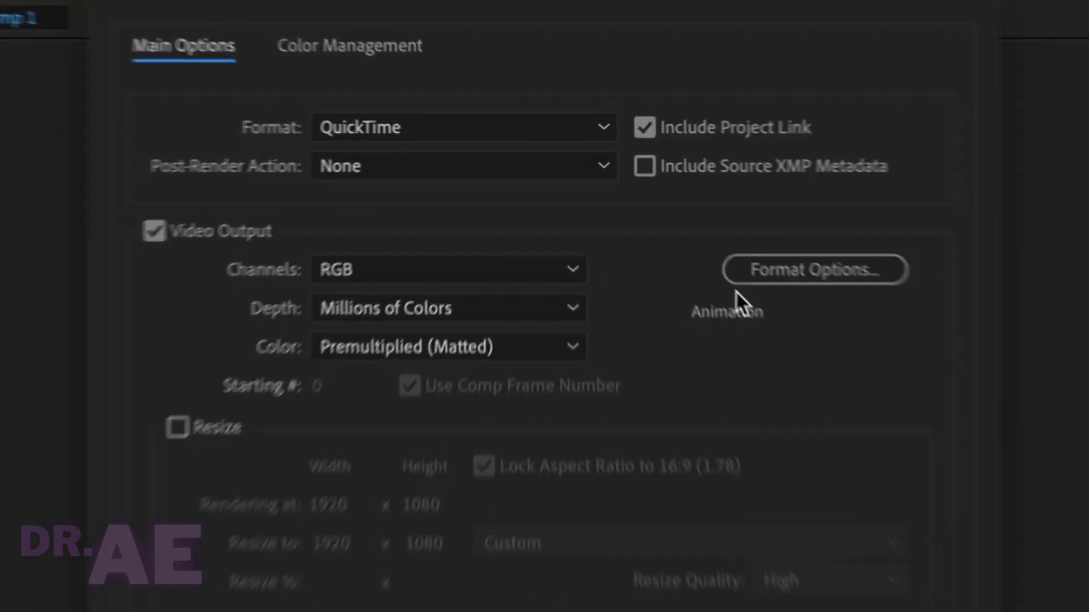
click(822, 284)
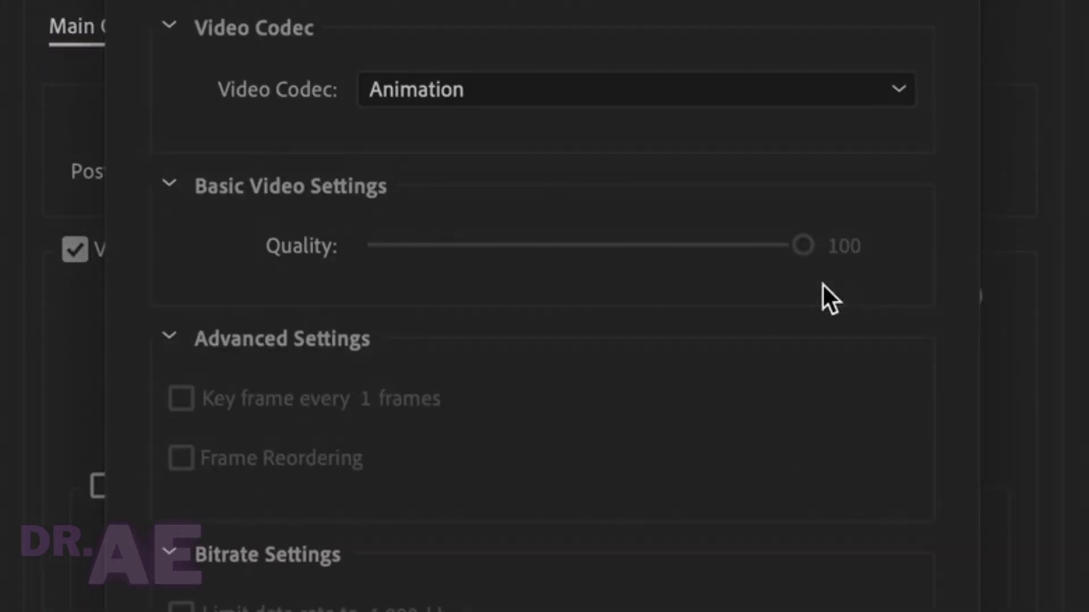
click(516, 89)
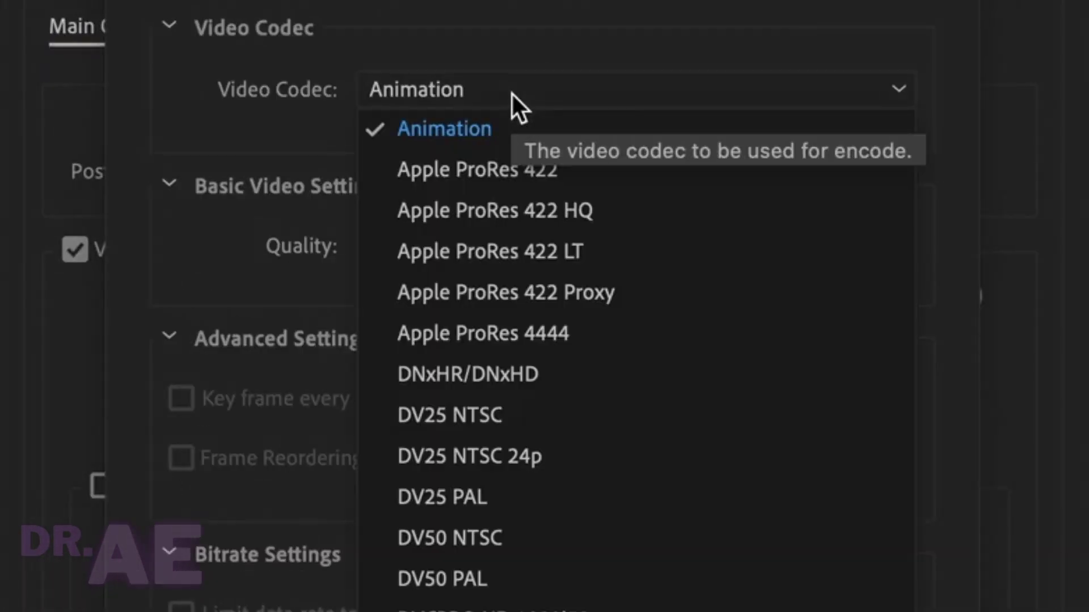
click(494, 164)
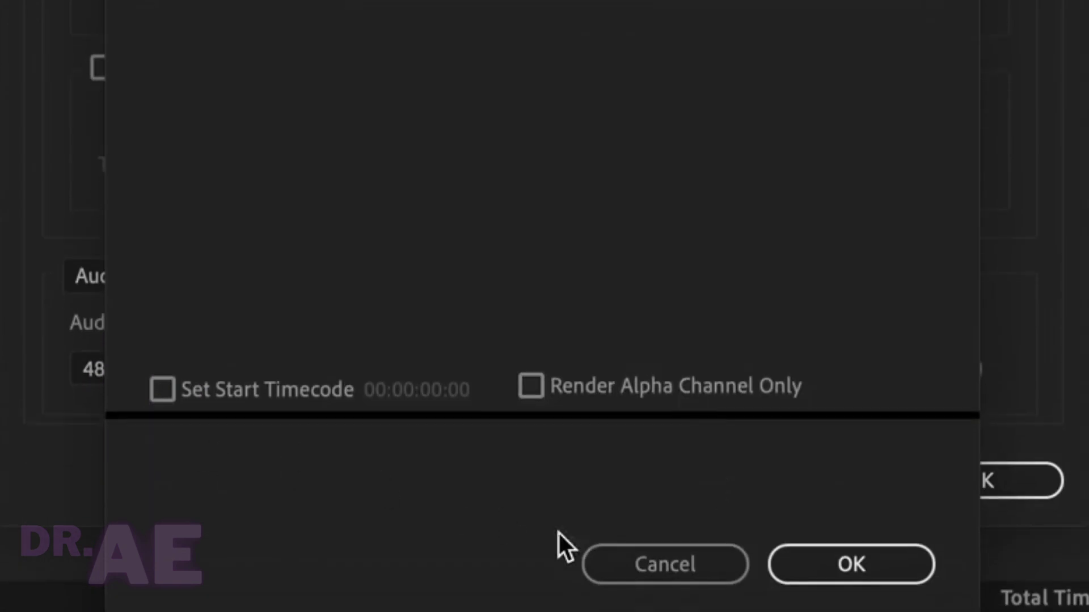
click(804, 574)
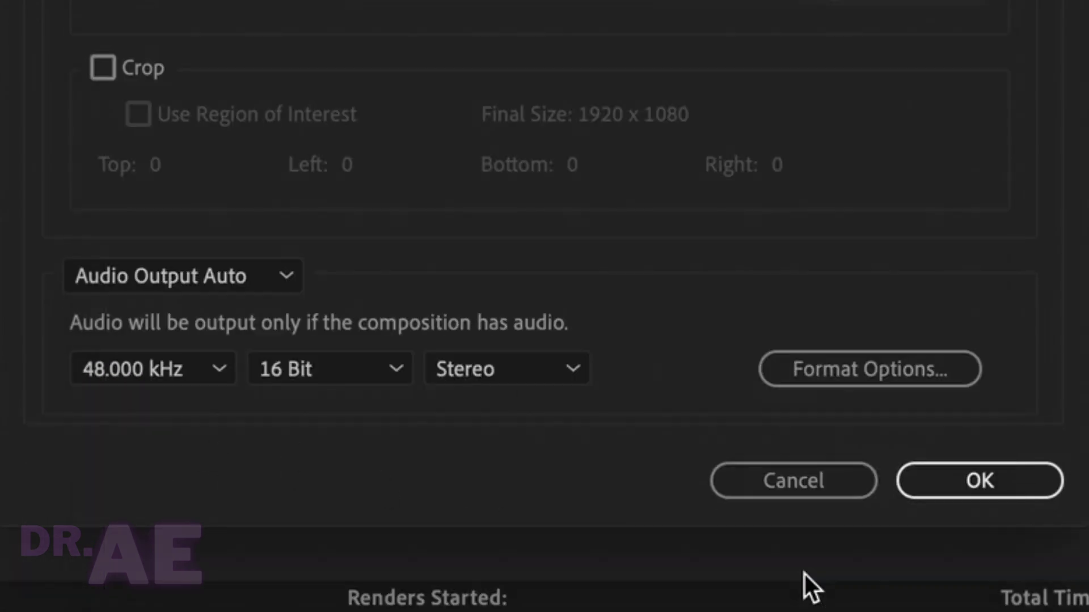
click(968, 485)
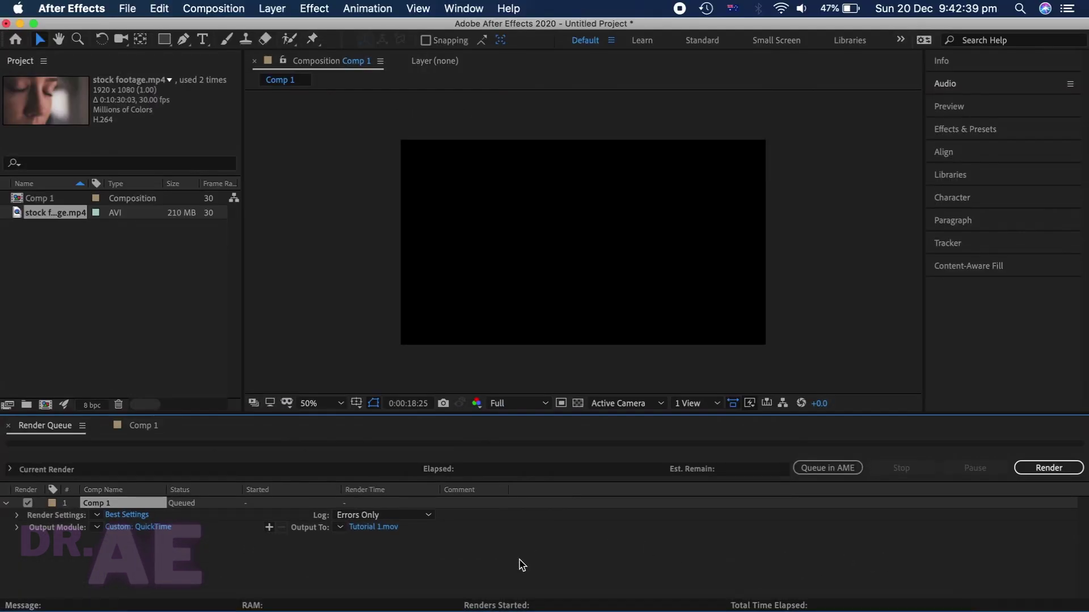
click(1033, 467)
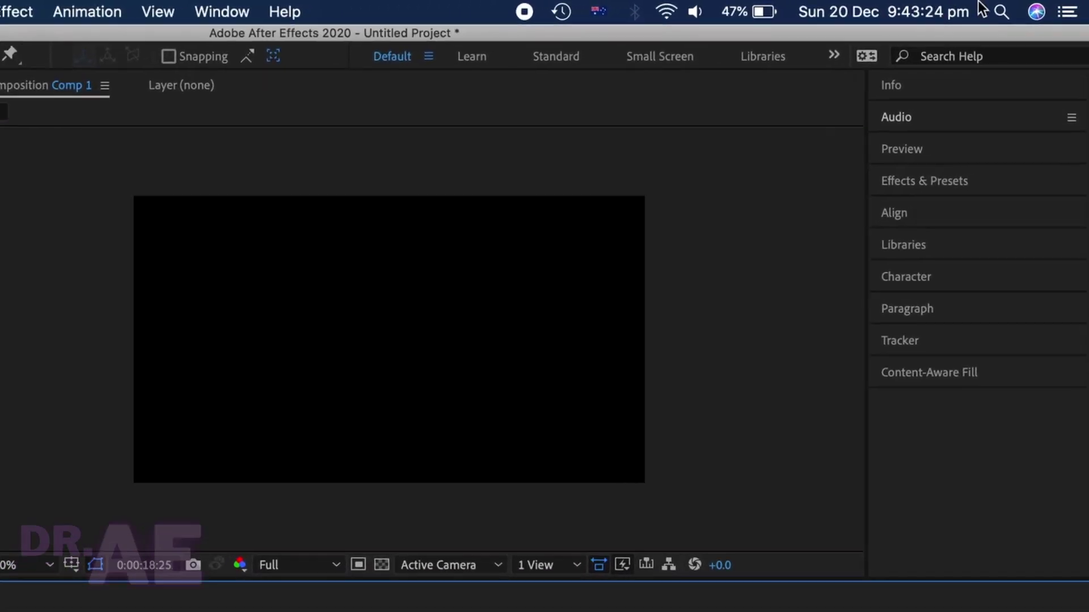
Find Tutorial 1.mov with Spotlight and play it in QuickTime Player
click(986, 15)
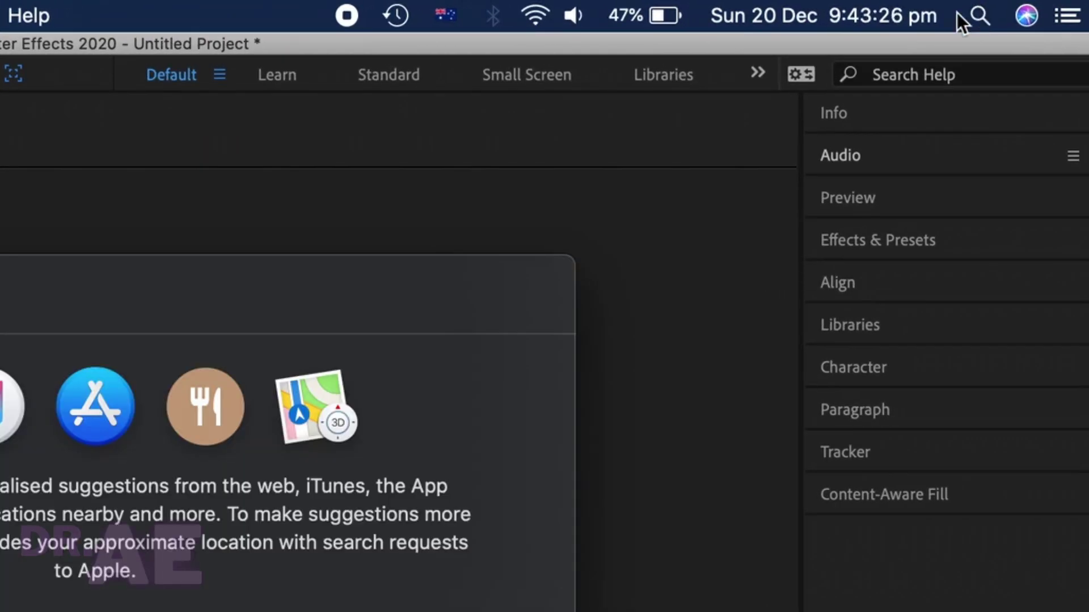
text(tutorial 1)
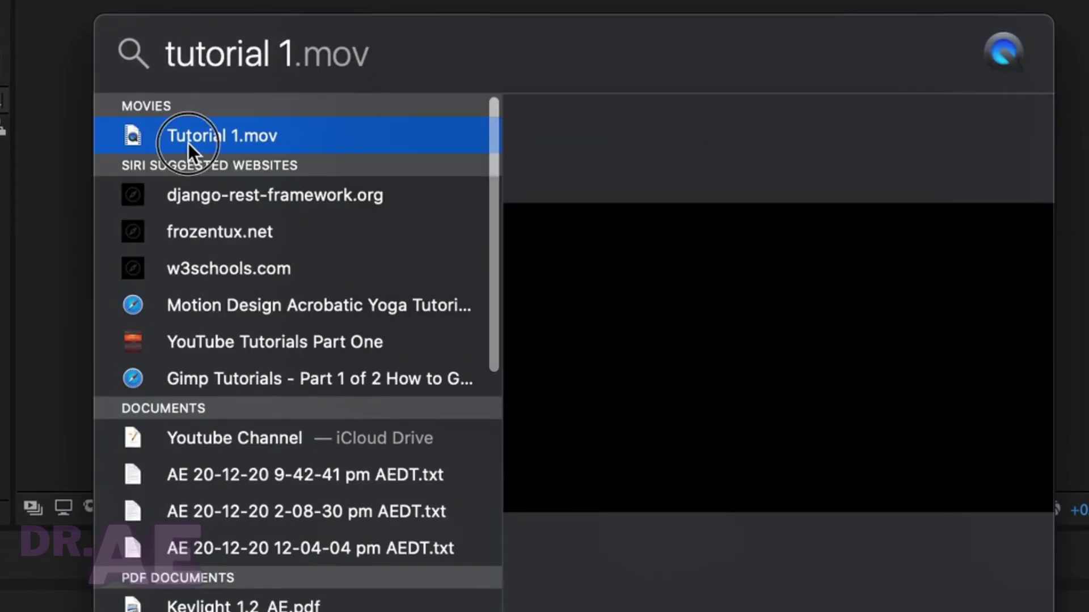
double_click(188, 142)
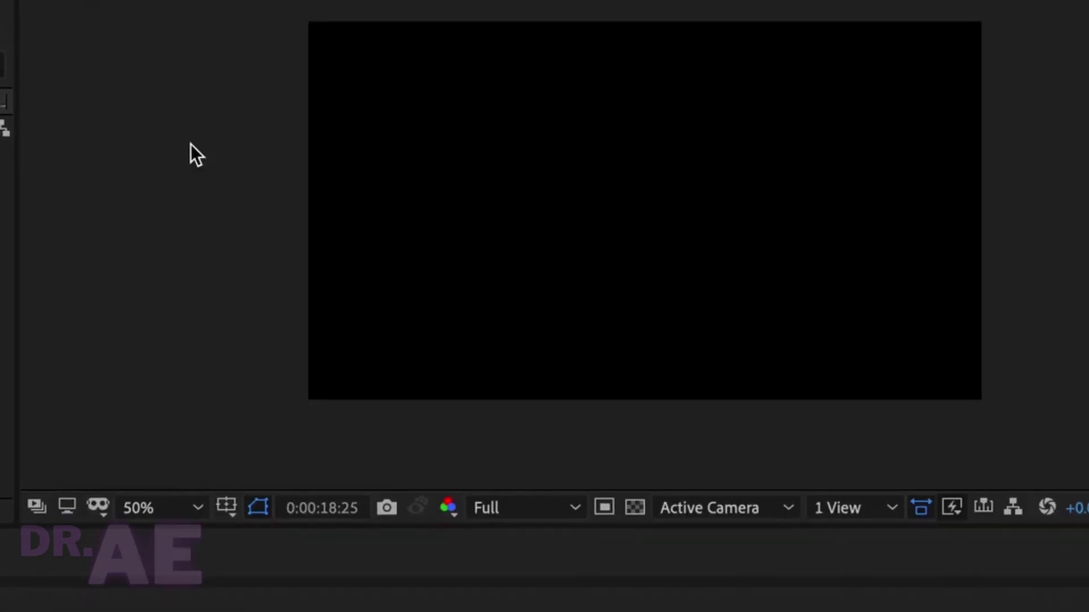
key(space)
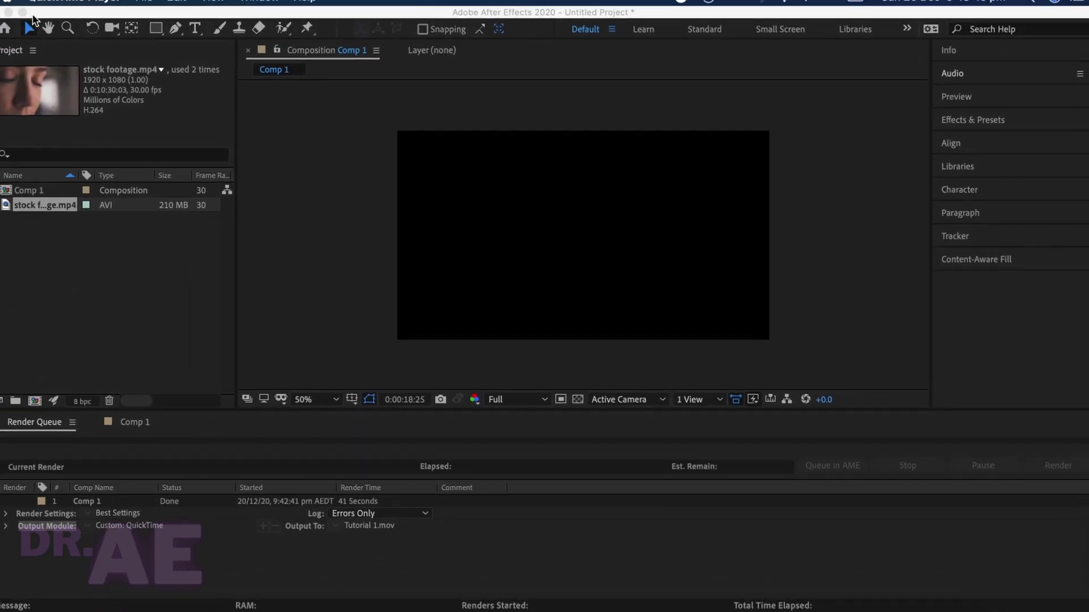
Back in Comp 1, end the work area at 0:00:19:07
click(233, 310)
click(151, 426)
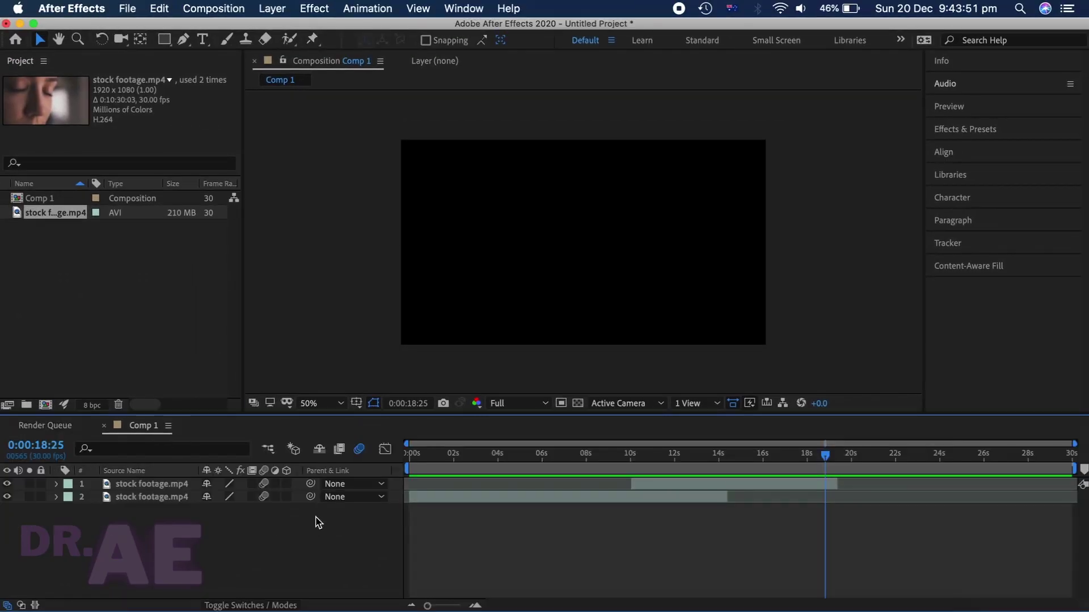
drag(824, 456, 835, 463)
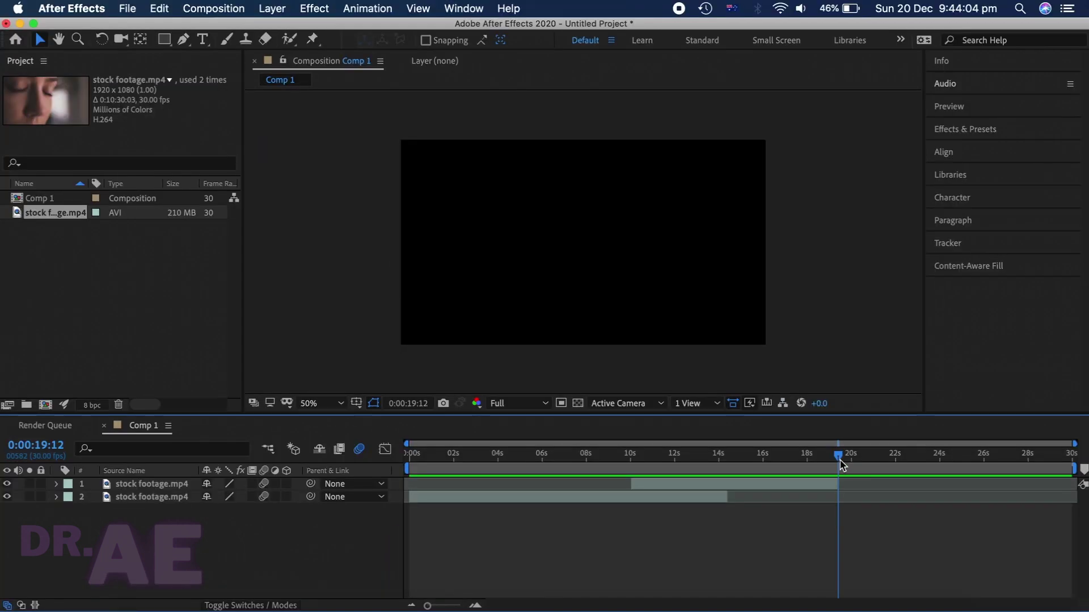
key(n)
Zoom into the timeline and scrub through the footage to check the trimmed work area
key(equal)
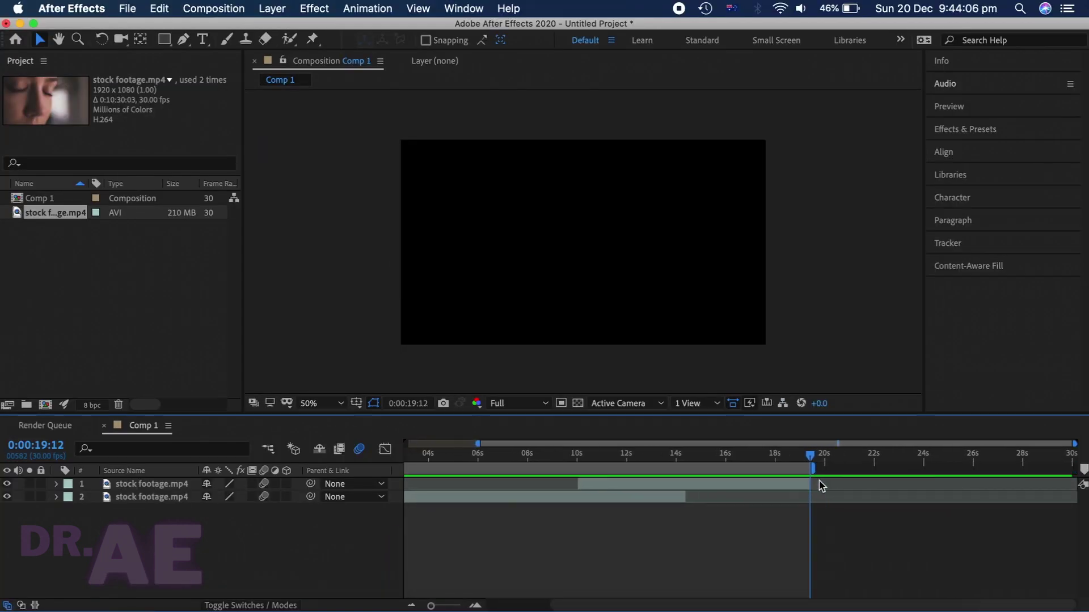
scroll(821, 486, left, 3)
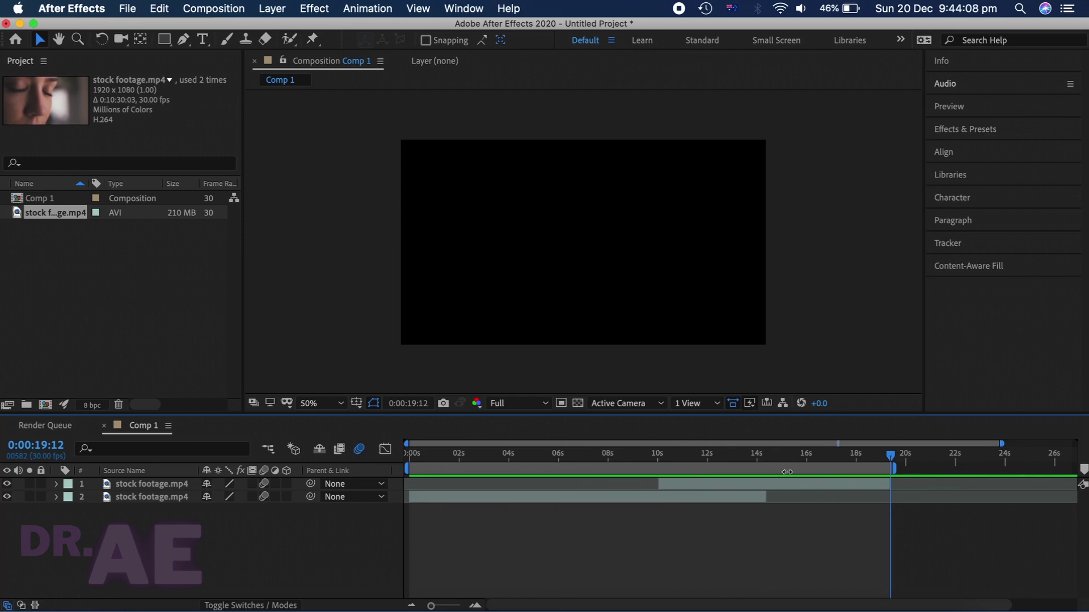
drag(891, 456, 851, 488)
scroll(852, 488, up, 6)
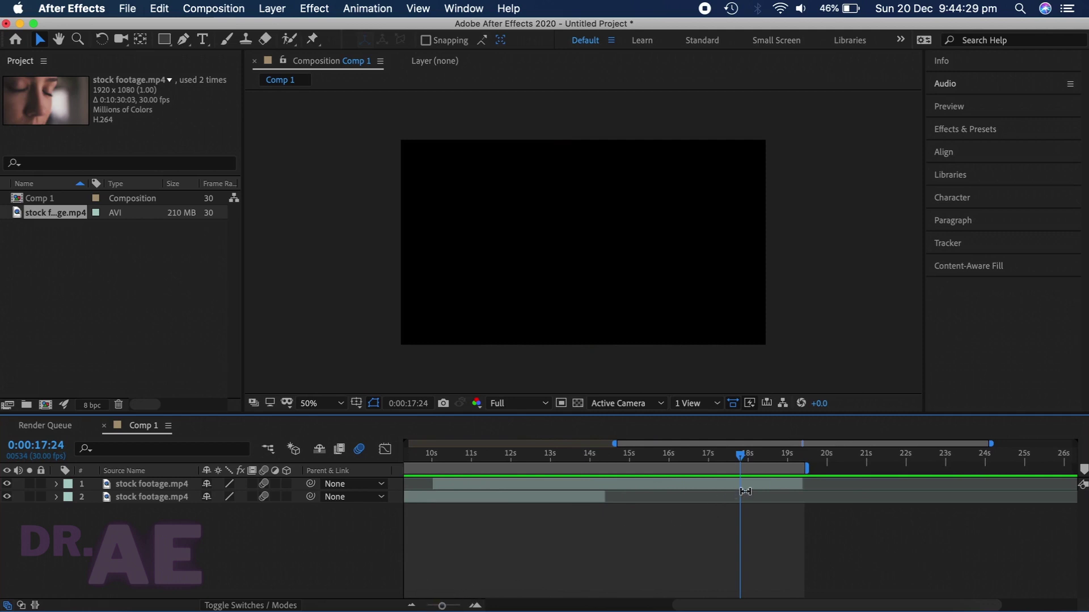
scroll(652, 530, down, 5)
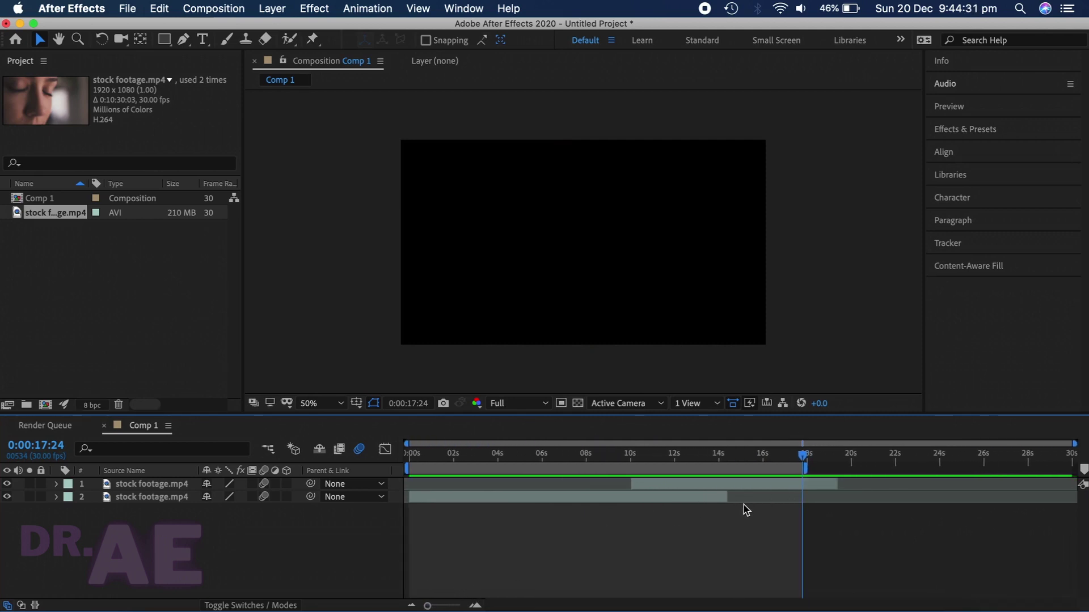
mouse_move(788, 462)
mouse_down()
mouse_move(703, 462)
mouse_move(798, 466)
mouse_up()
Add Comp 1 to the Render Queue again with Tutorial 2 as the output file
click(129, 9)
mouse_move(162, 233)
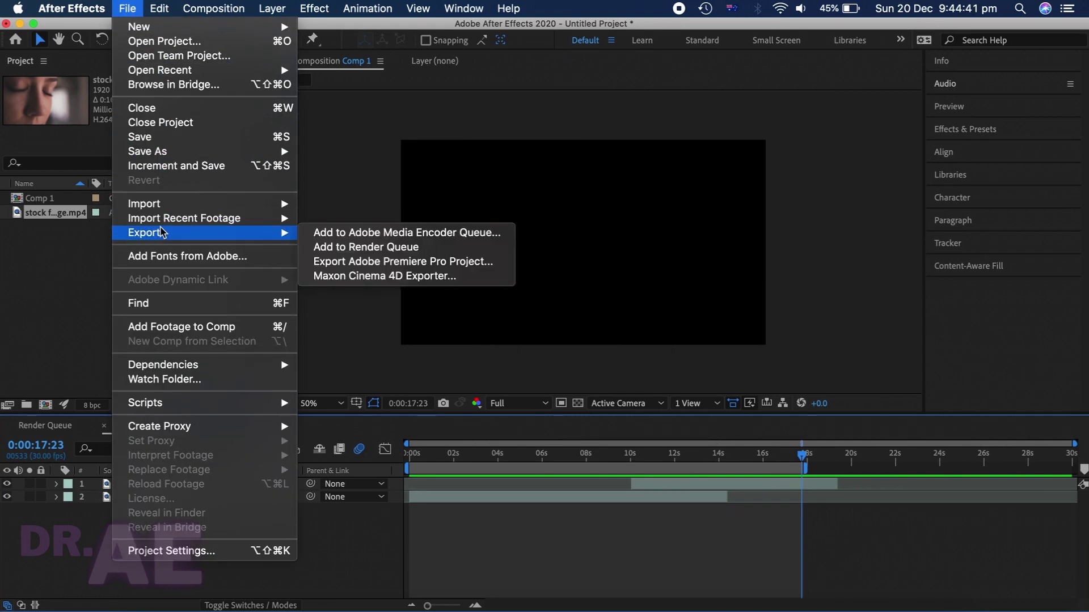
click(319, 248)
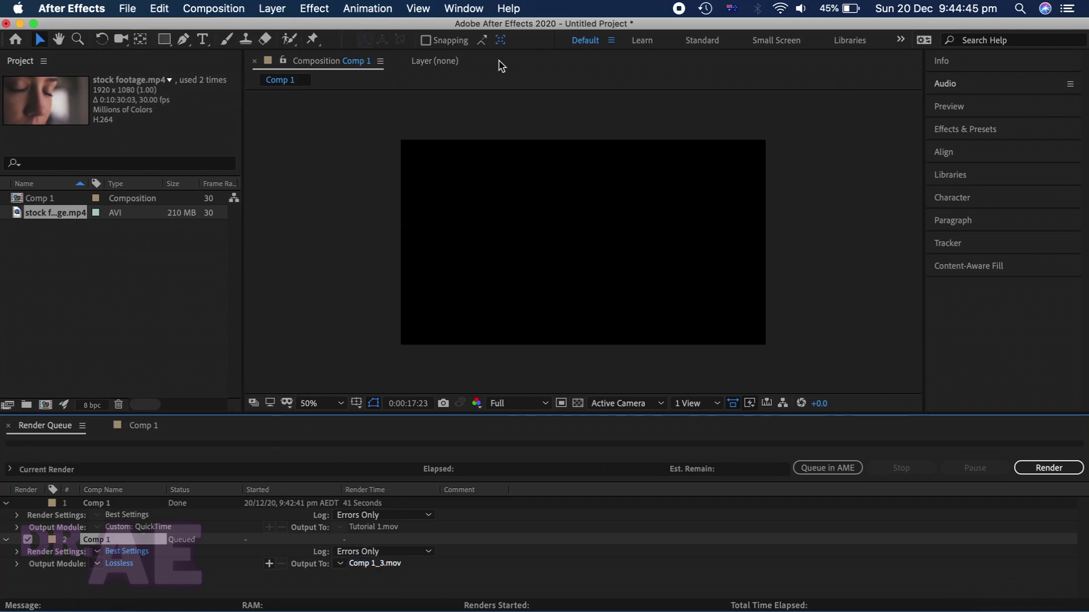
text(Tutorial 2)
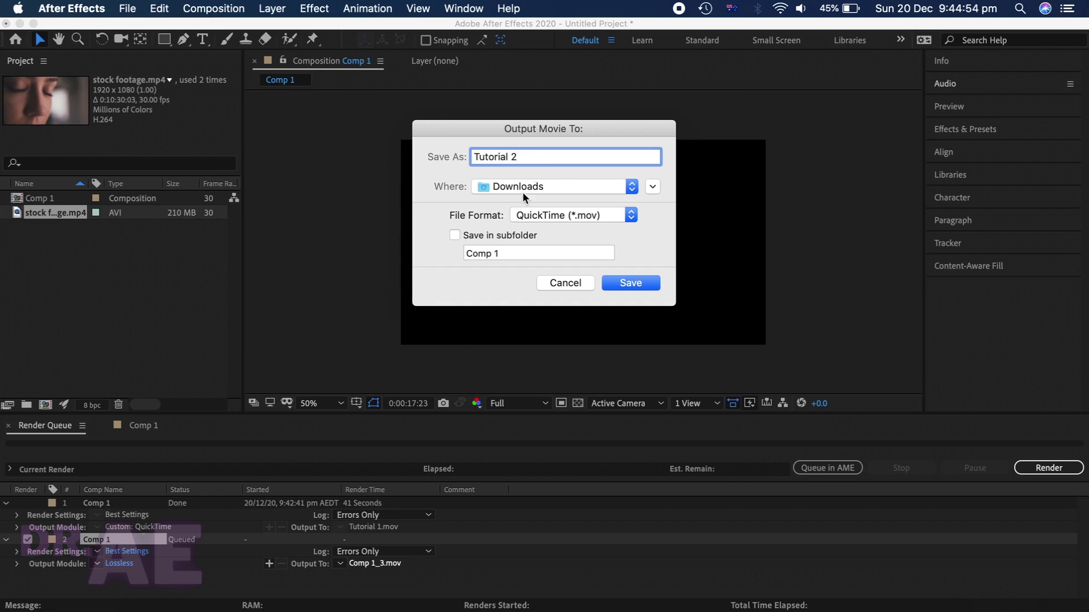
click(627, 284)
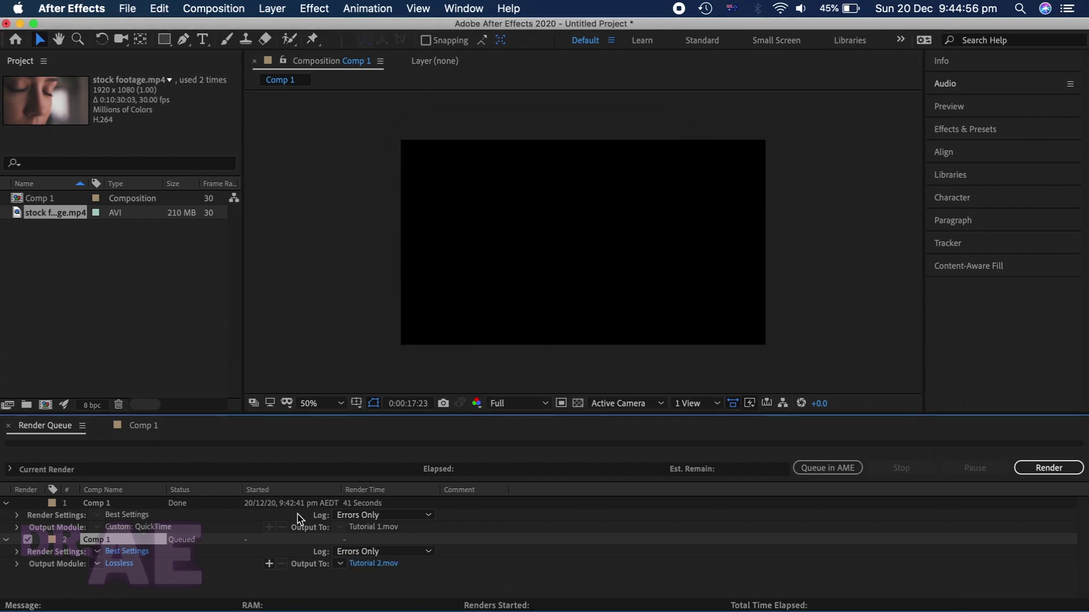
Set the second item's output codec to Apple ProRes 422 and render it
click(112, 566)
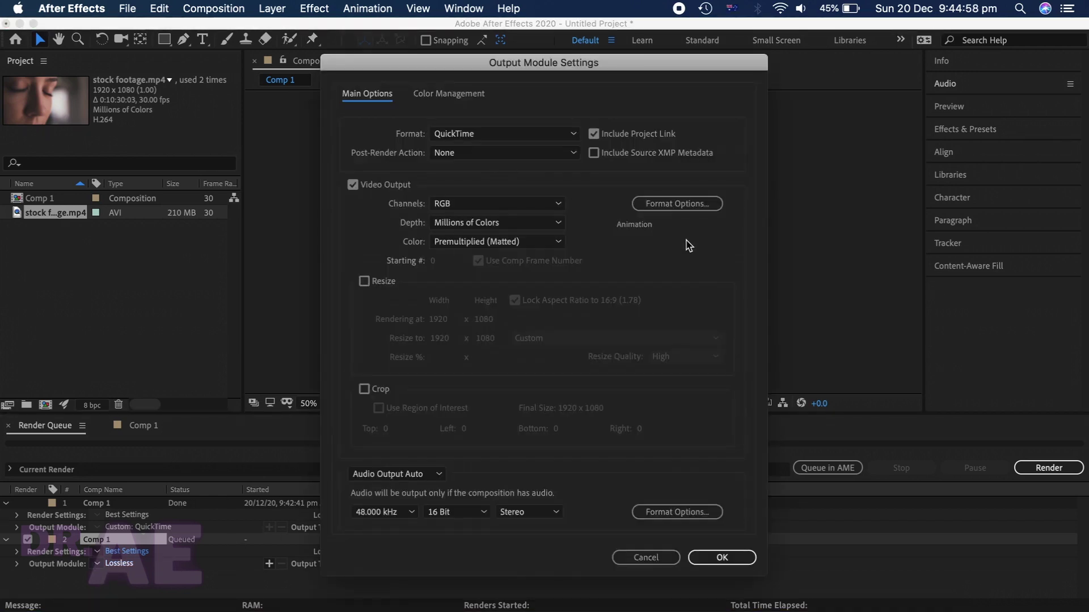
click(662, 208)
click(502, 120)
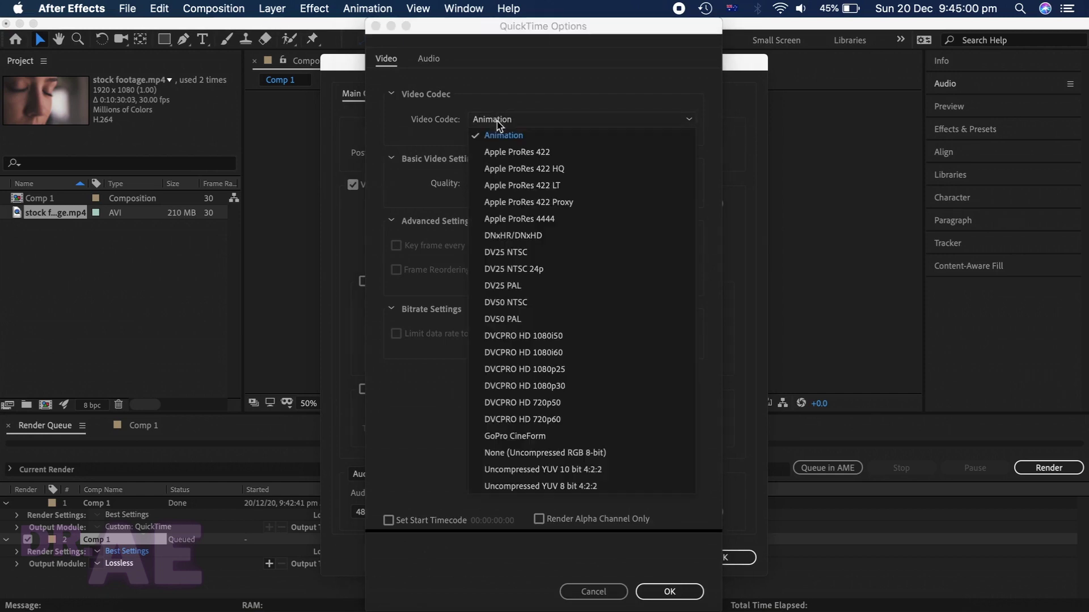
click(504, 151)
click(670, 592)
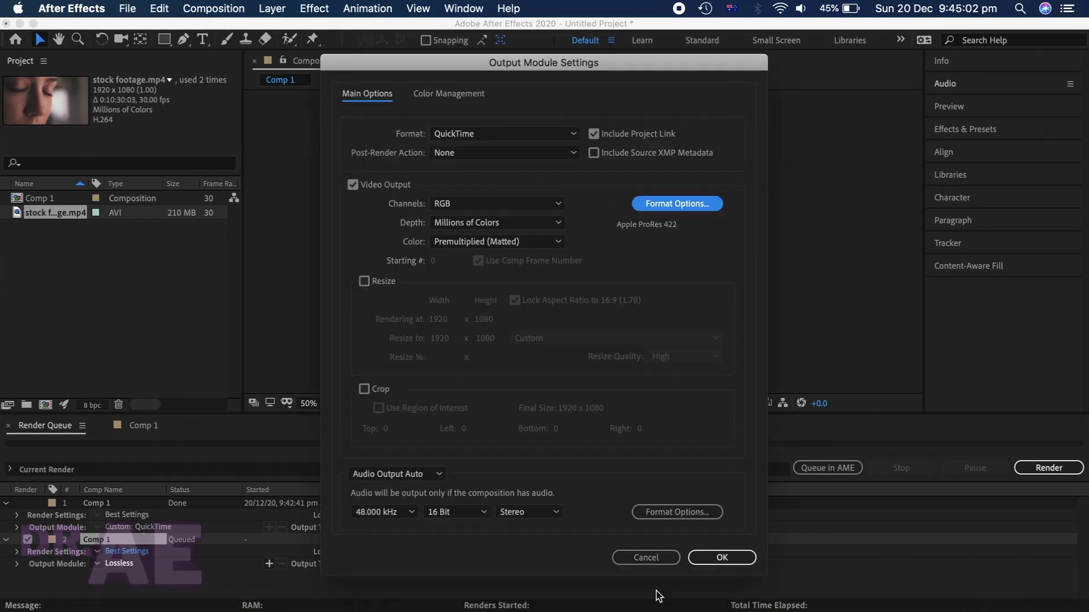
click(709, 559)
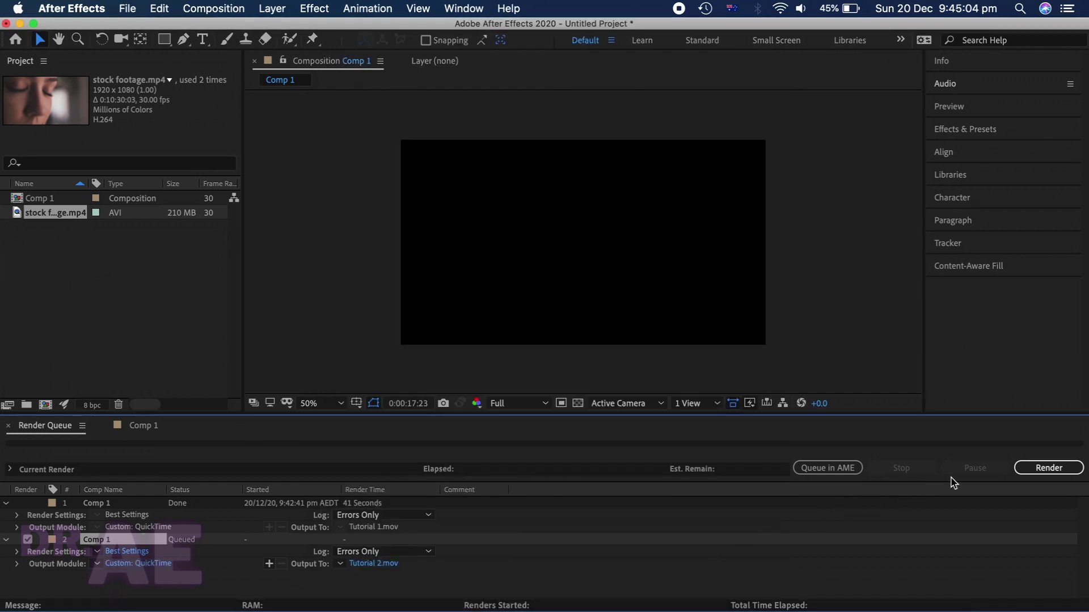
click(1028, 468)
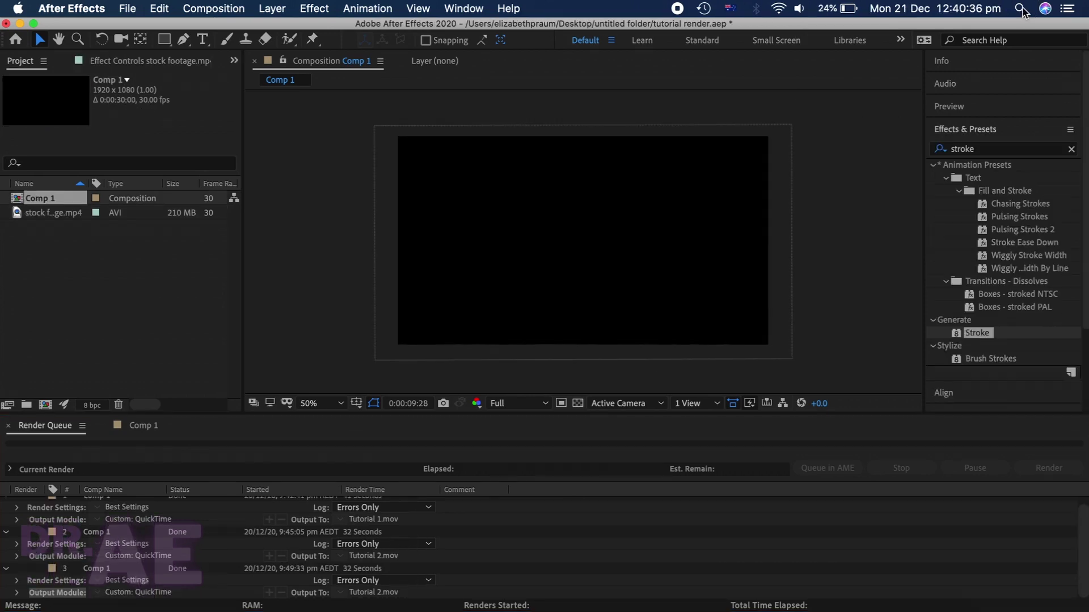
Watch Tutorial 2.mov from Spotlight in QuickTime, close it, and return to the Comp 1 timeline
click(1019, 8)
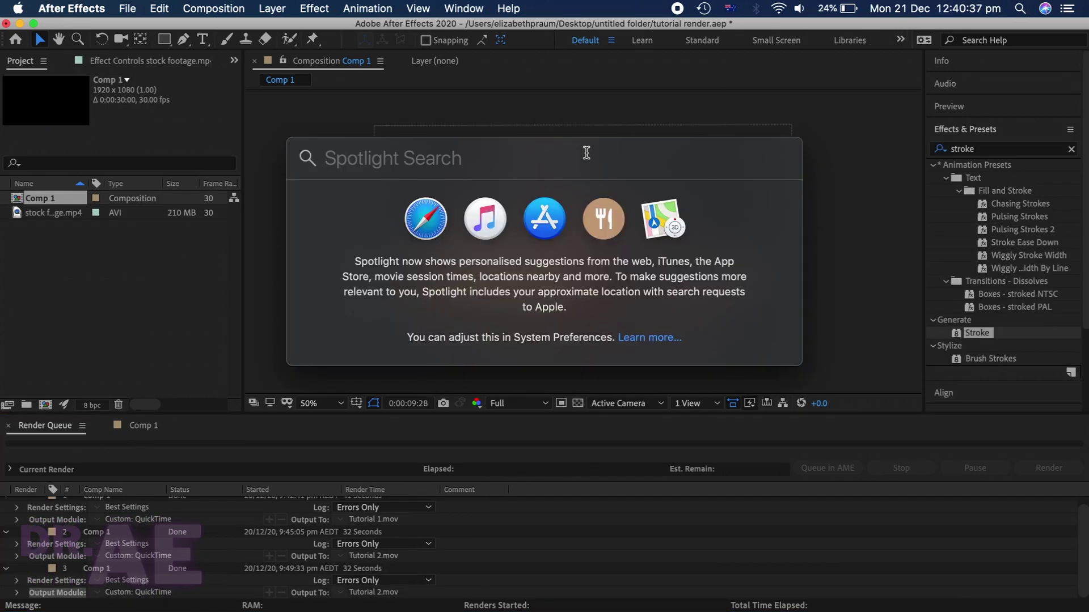
text(tu)
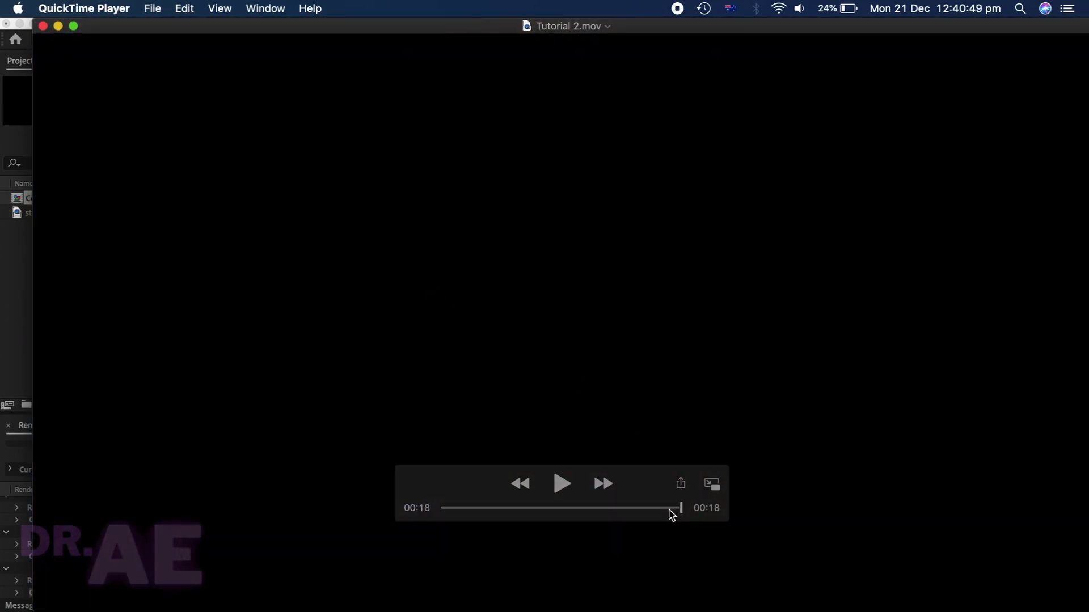
click(43, 26)
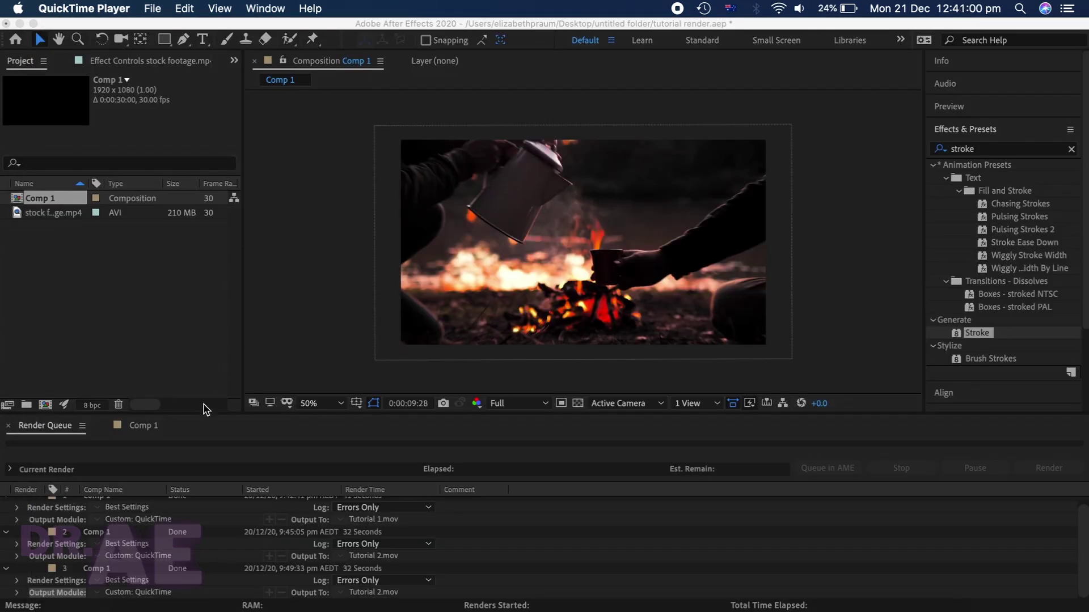
click(152, 431)
click(149, 426)
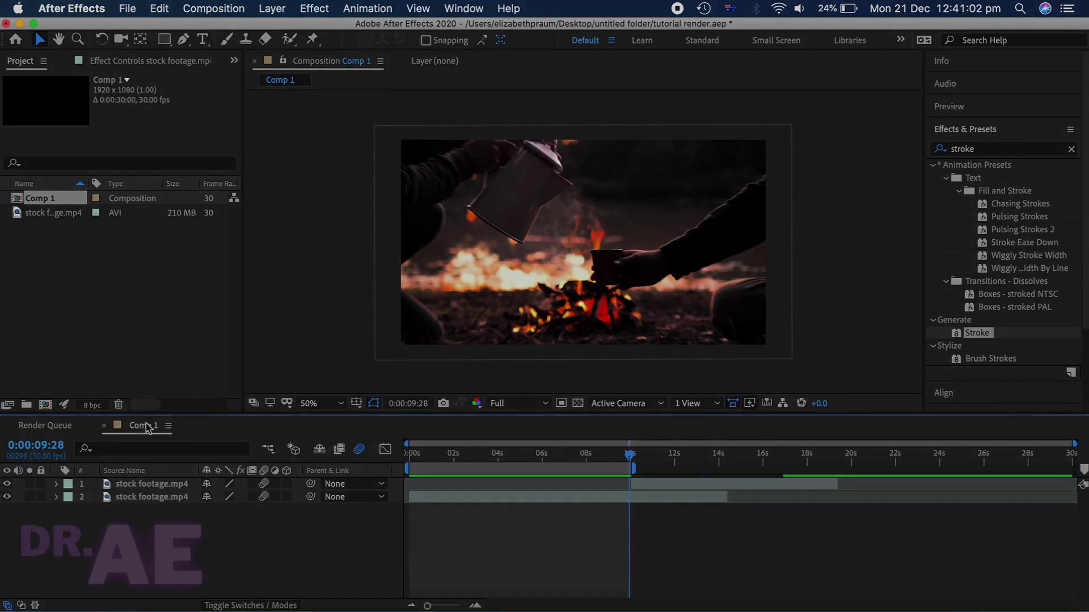